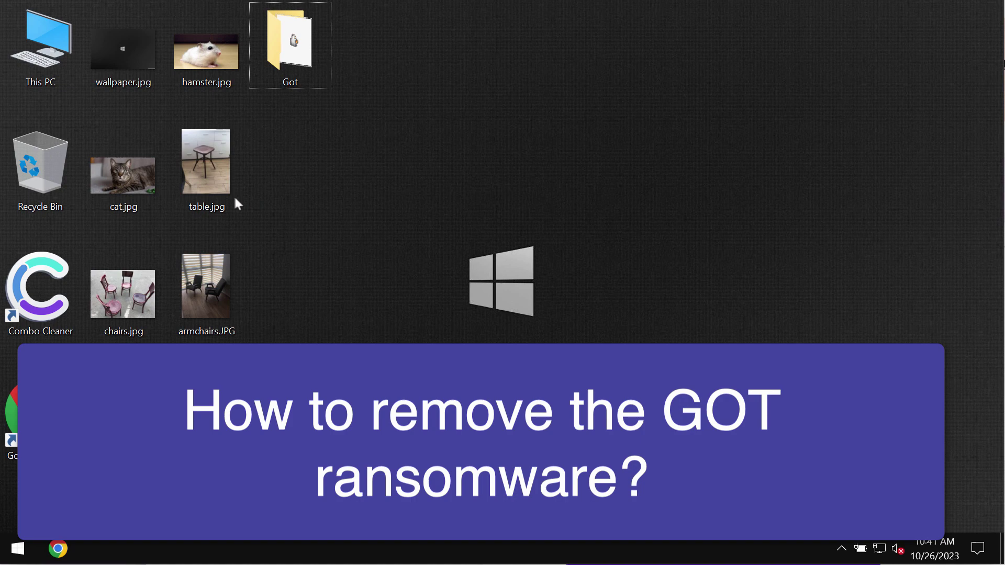
- View table.jpg, hamster.jpg and chairs.jpg in Windows Photo Viewer, closing each afterward
double_click(228, 170)
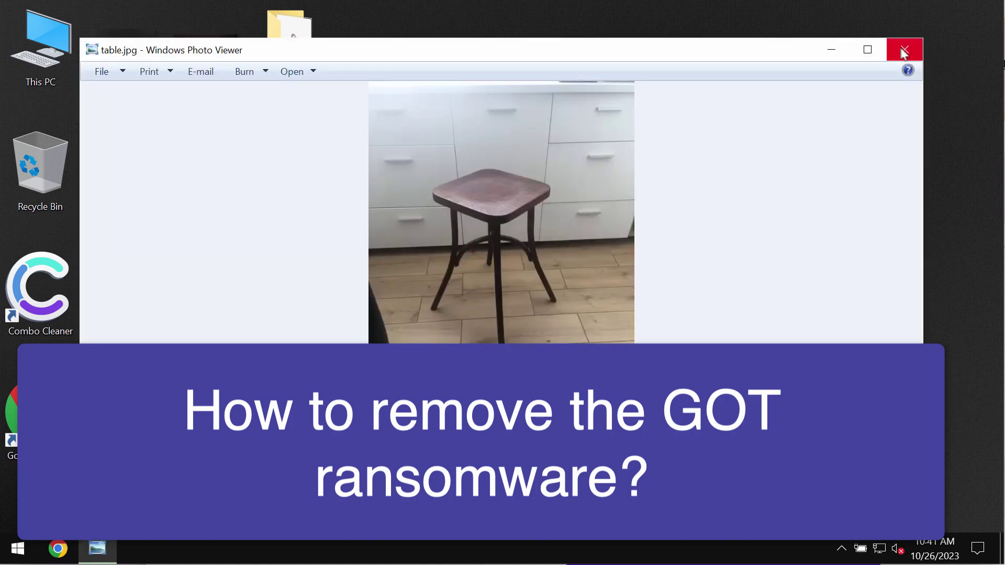
click(905, 49)
double_click(204, 56)
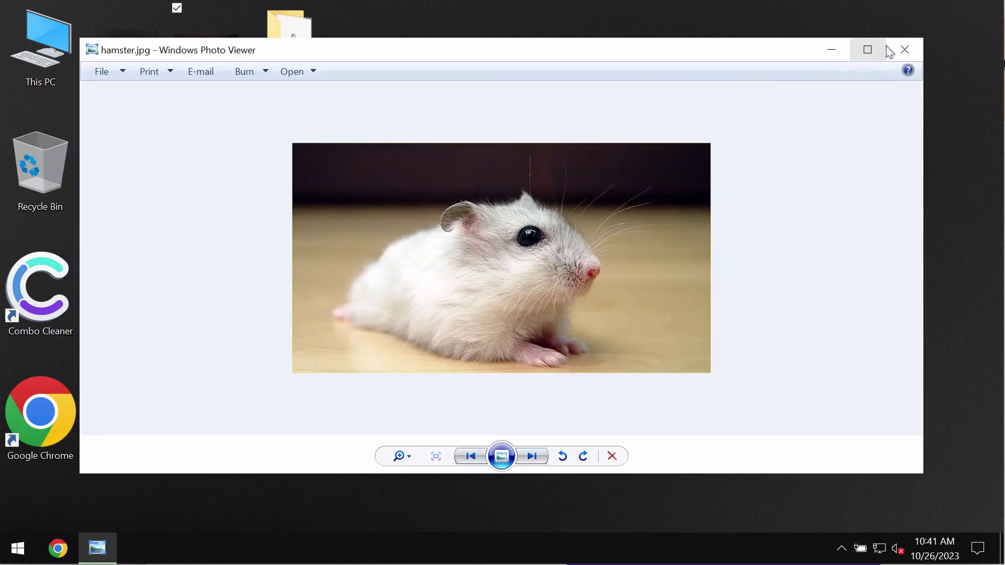
click(904, 50)
click(133, 295)
double_click(134, 296)
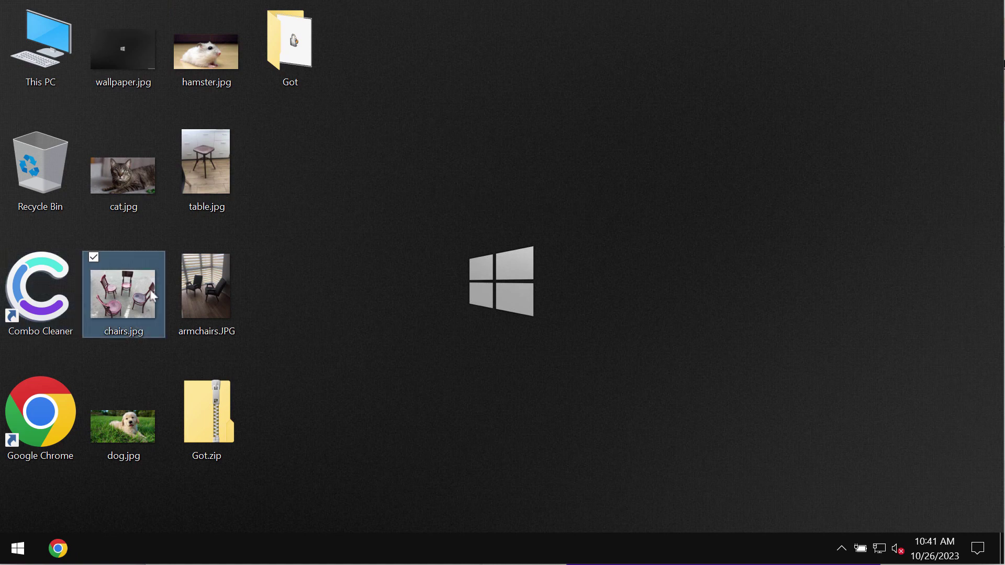
click(892, 52)
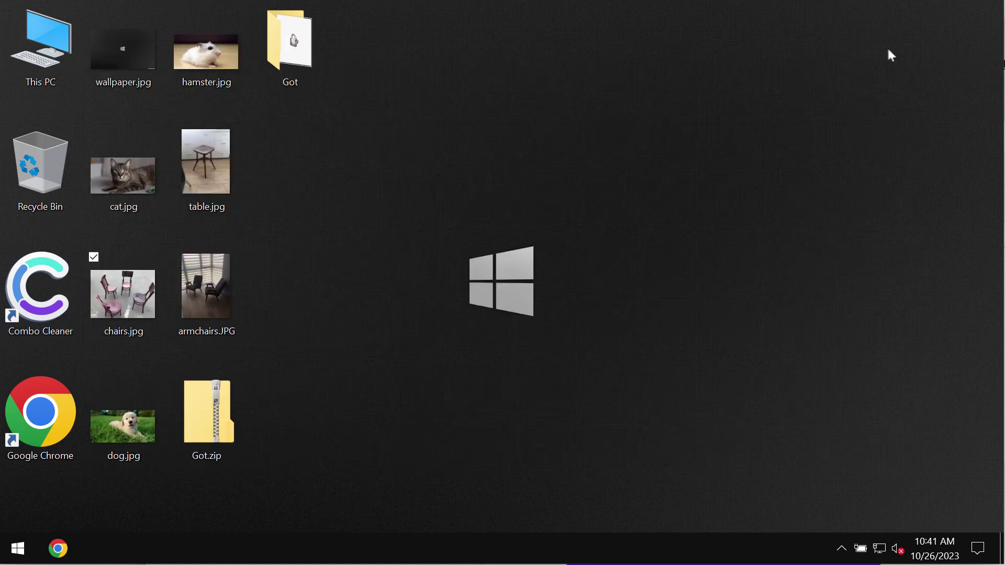
- View wallpaper.jpg, table.jpg again and dog.jpg in Photo Viewer, closing each one
double_click(151, 59)
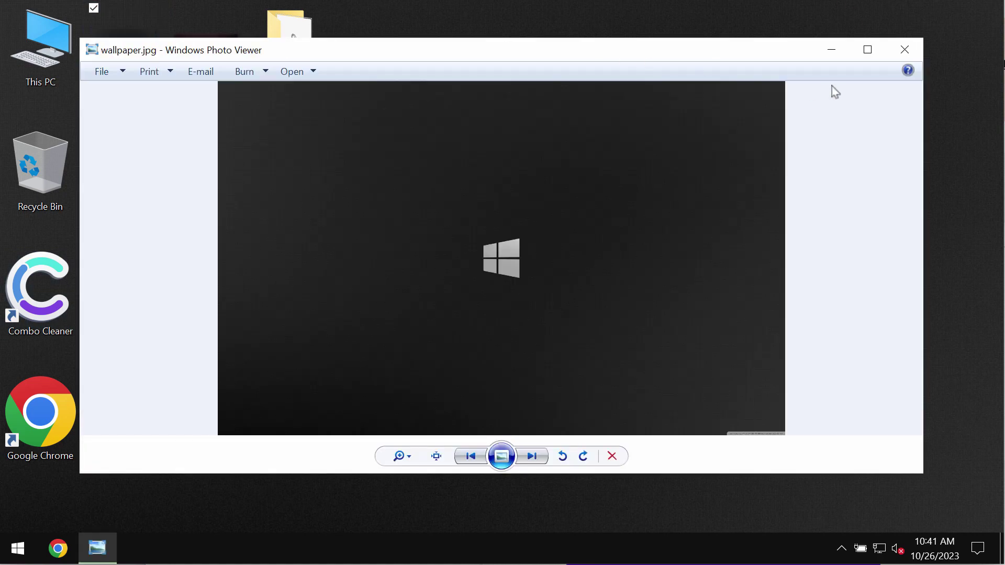
click(902, 49)
double_click(210, 167)
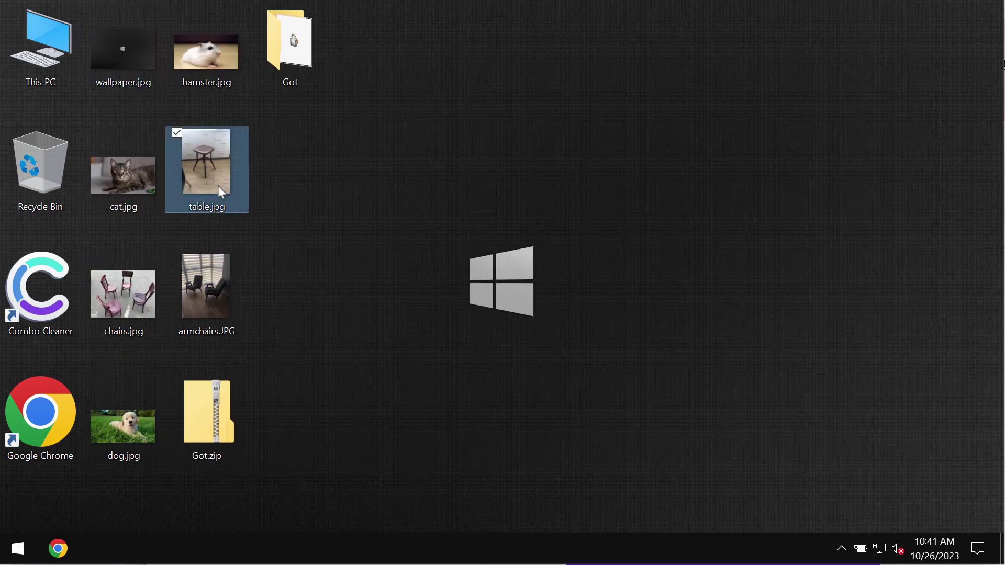
click(904, 49)
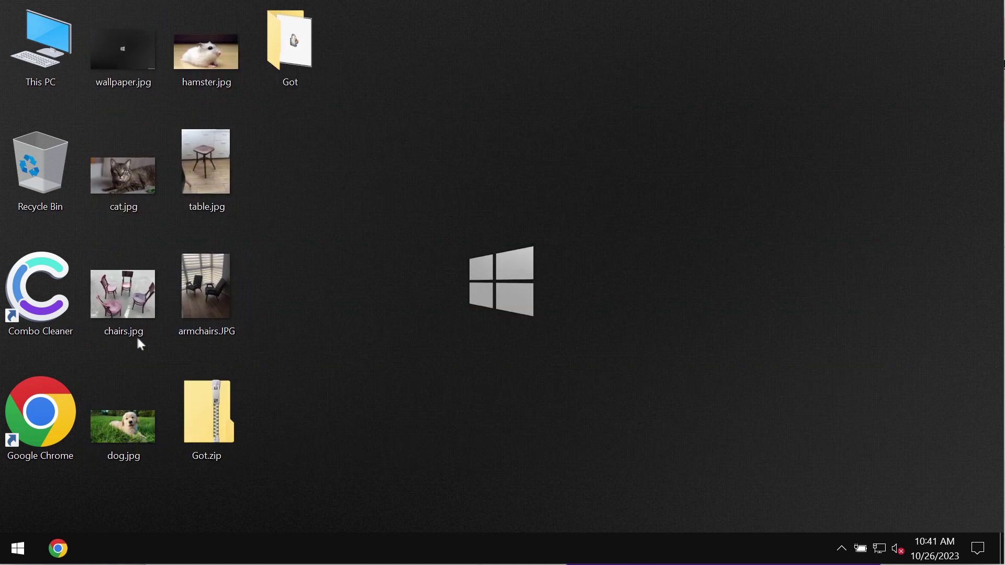
double_click(109, 425)
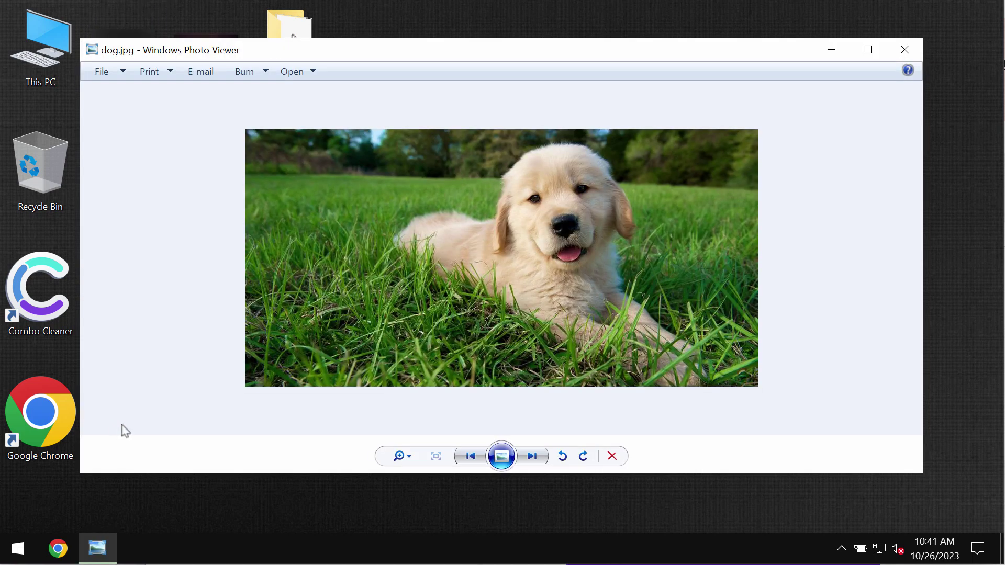
click(895, 52)
- Run the 4,238 KB application from the Got folder, then close the Got folder window
double_click(321, 47)
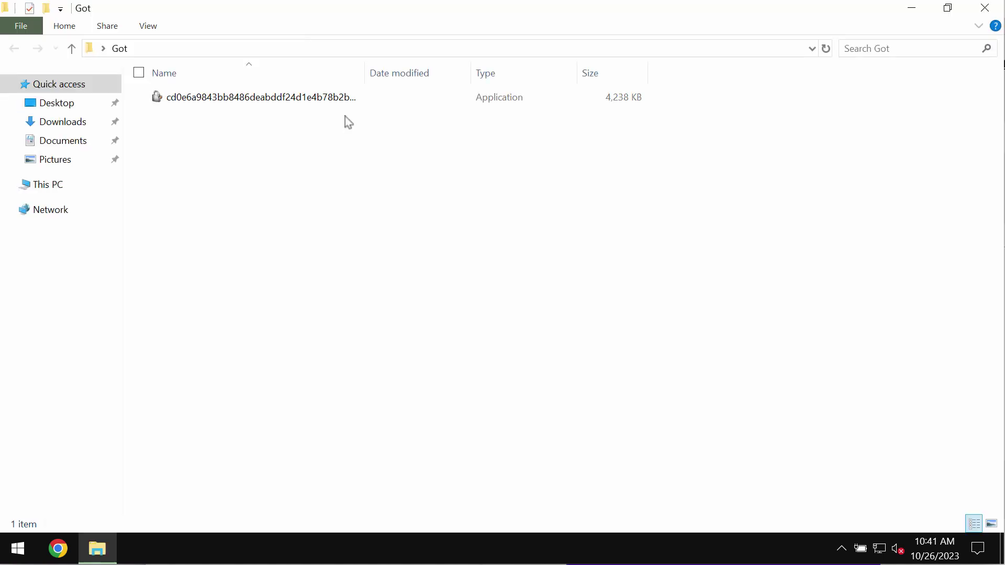
double_click(339, 100)
click(985, 7)
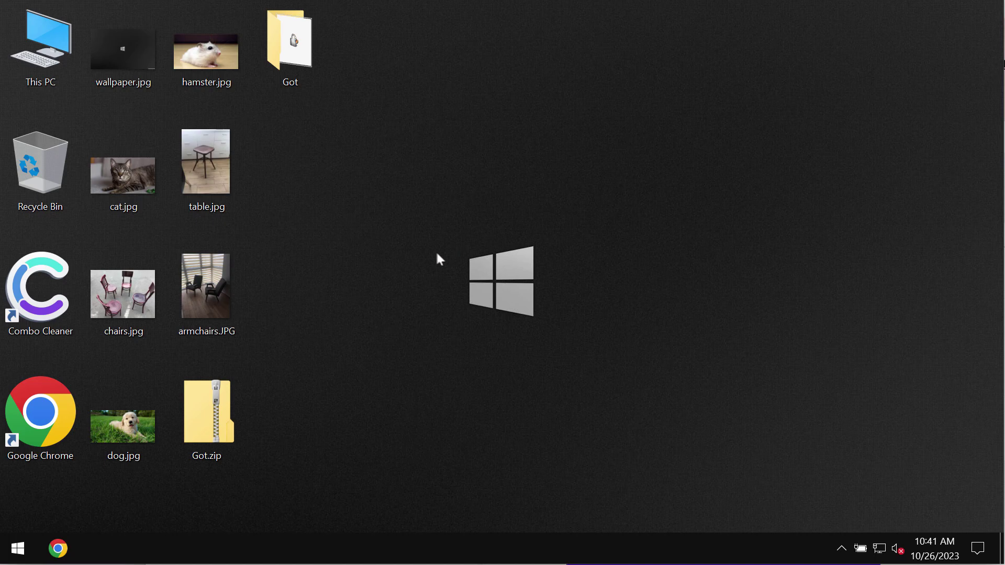
- Open armchairs.JPG in Windows Photo Viewer, confirm it displays, and close it
double_click(210, 304)
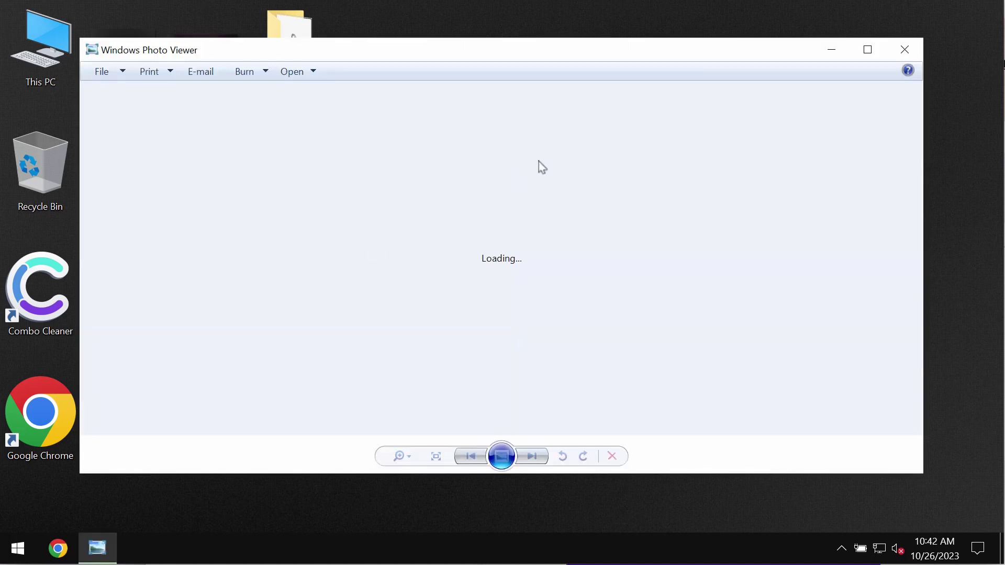
click(901, 51)
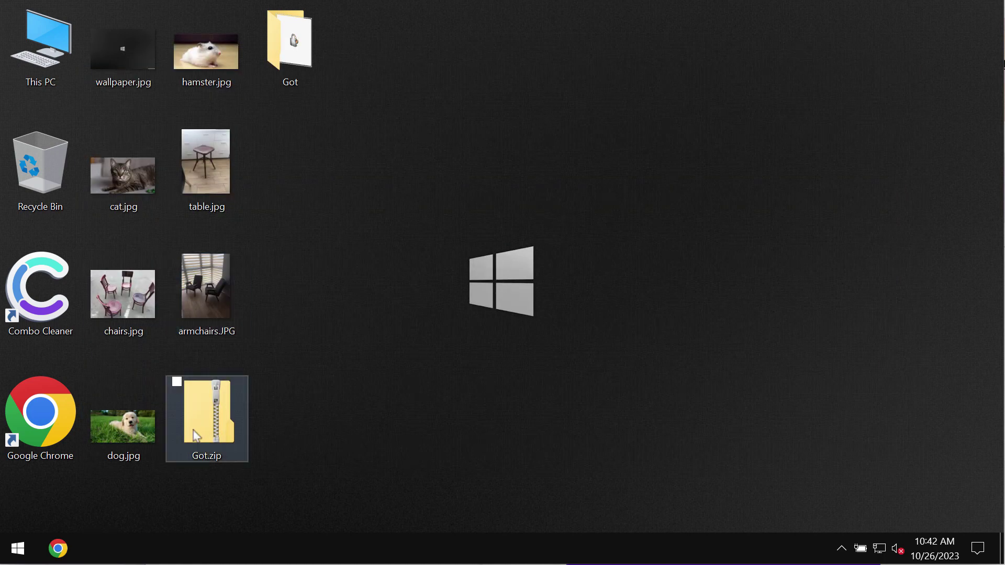
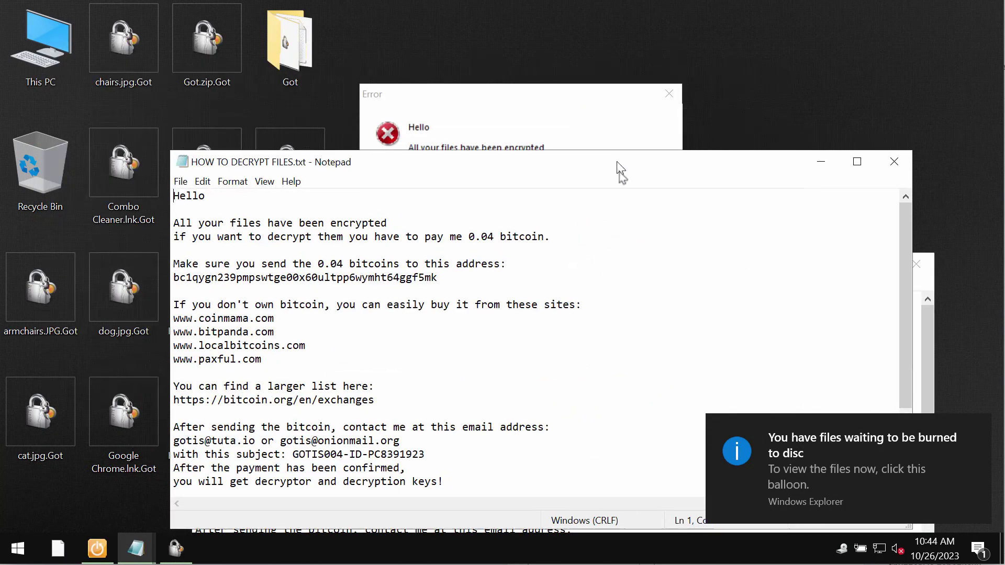
- Select Got.zip.Got and bring the ransom note window forward to read it
click(226, 54)
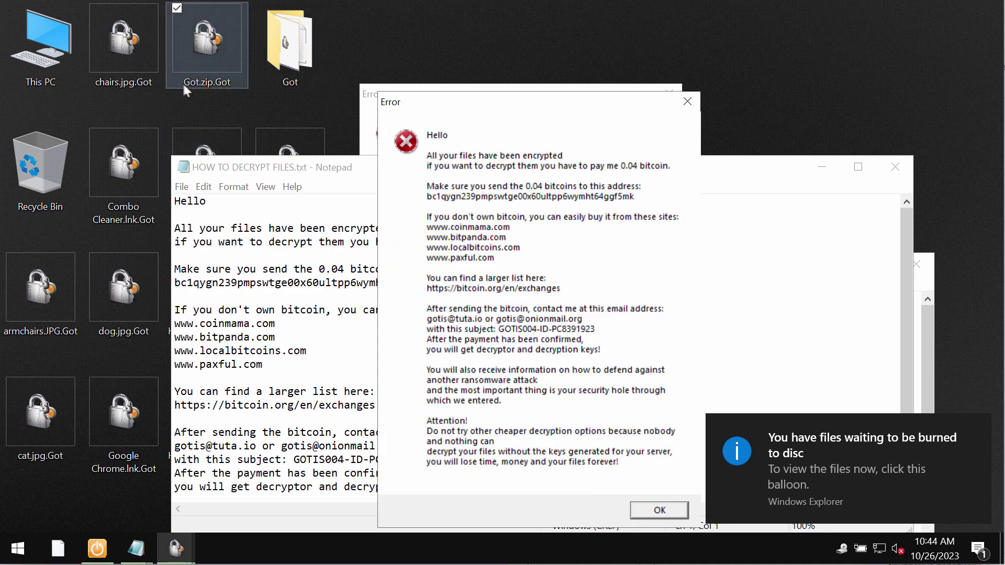
click(318, 187)
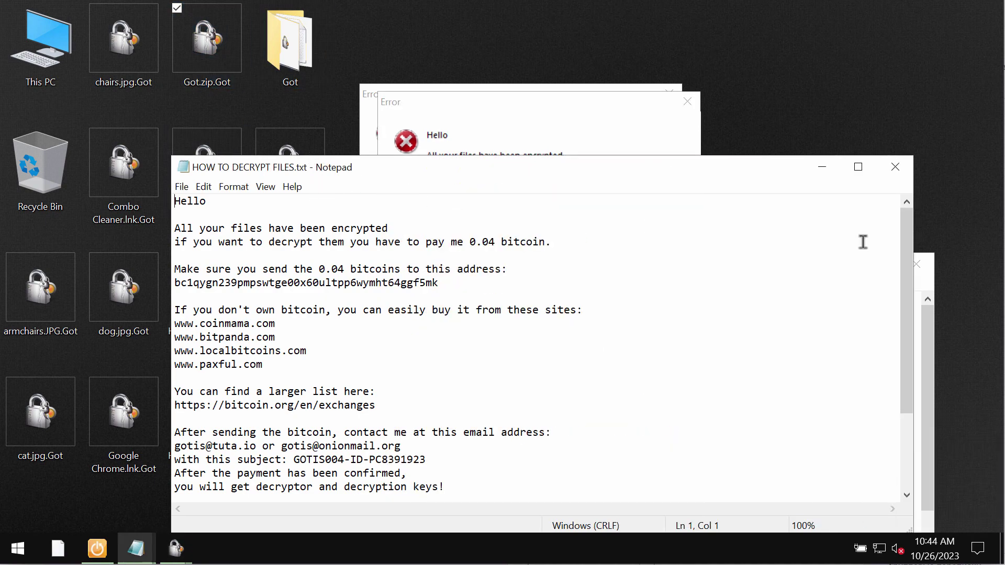
mouse_move(901, 273)
mouse_down()
mouse_move(901, 350)
mouse_move(901, 272)
mouse_up()
drag(552, 176, 575, 153)
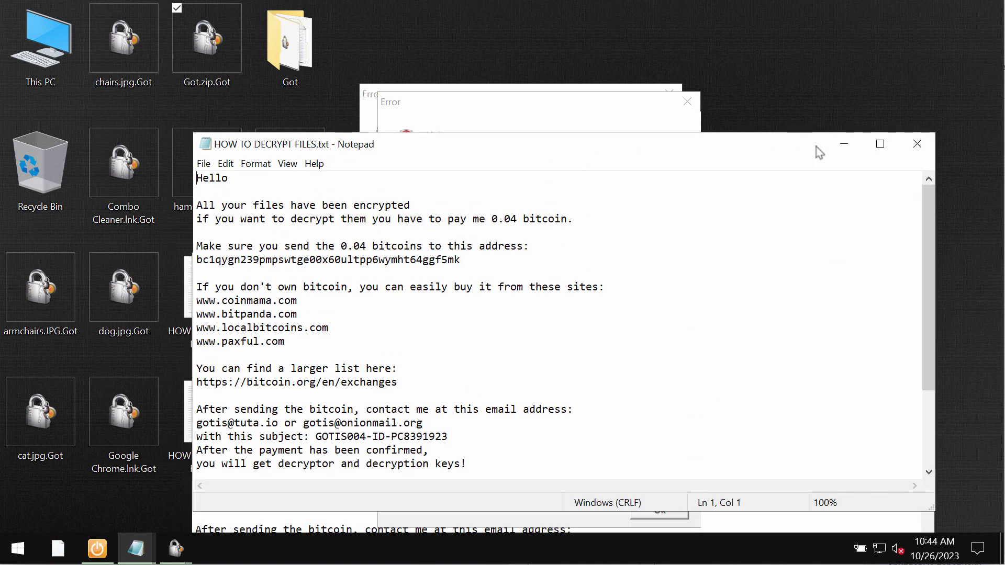
- Close both ransom note windows, dismissing each Error message and Attention! password prompt
click(844, 144)
click(675, 514)
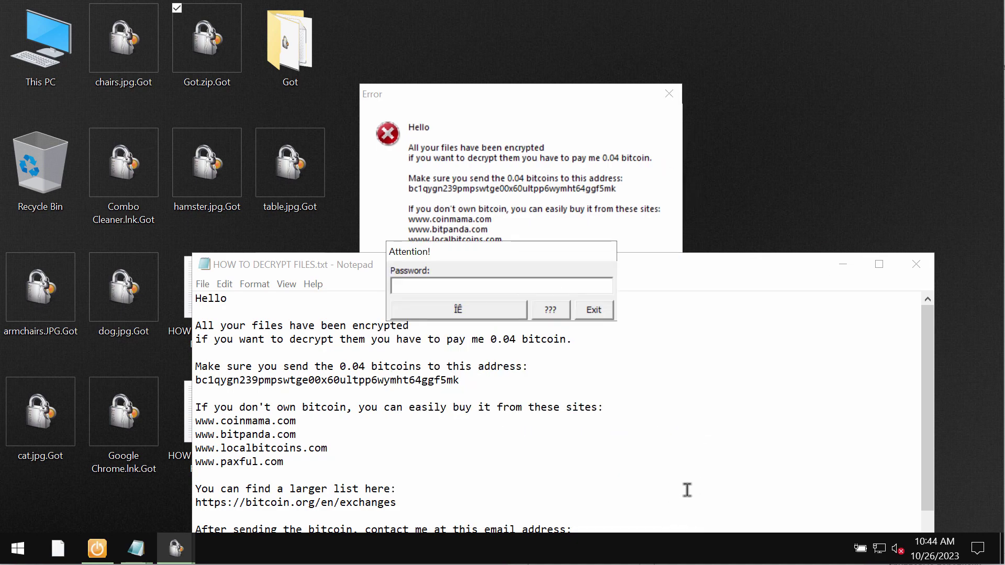
click(594, 310)
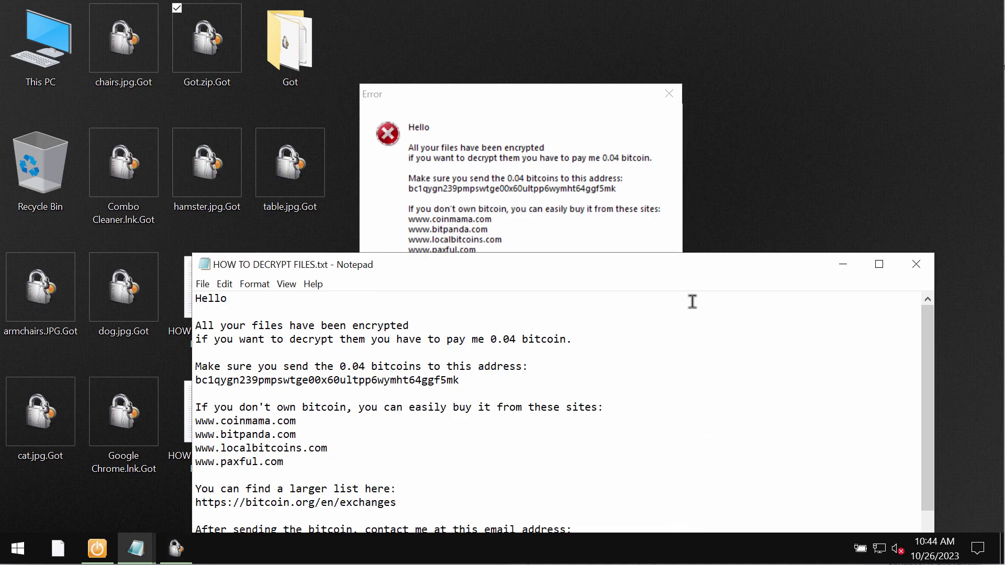
click(930, 268)
click(640, 502)
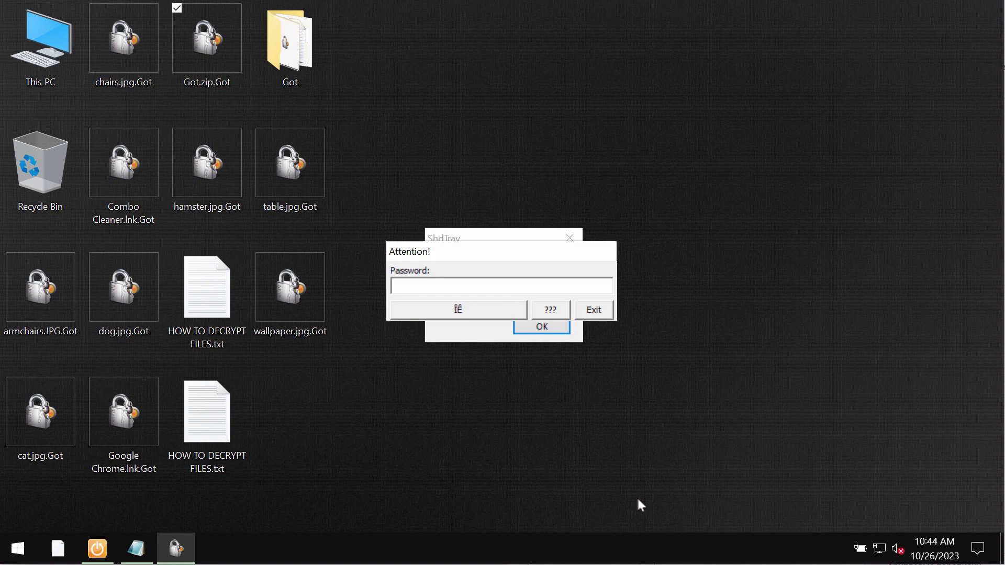
click(595, 308)
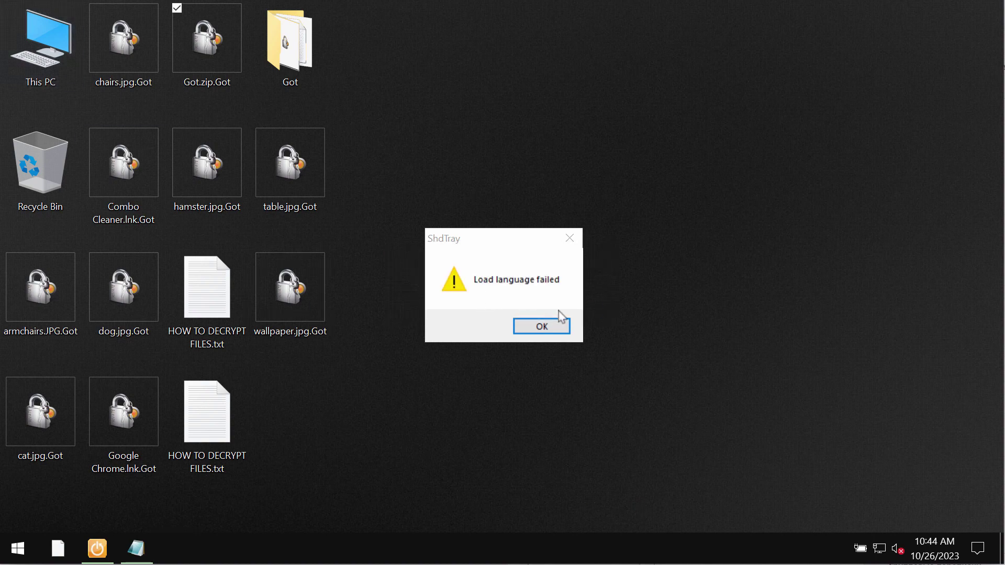
- Dismiss the language warning and launch iexplore.exe from C:\Program Files (x86)\Internet Explorer
click(555, 325)
click(29, 66)
double_click(29, 66)
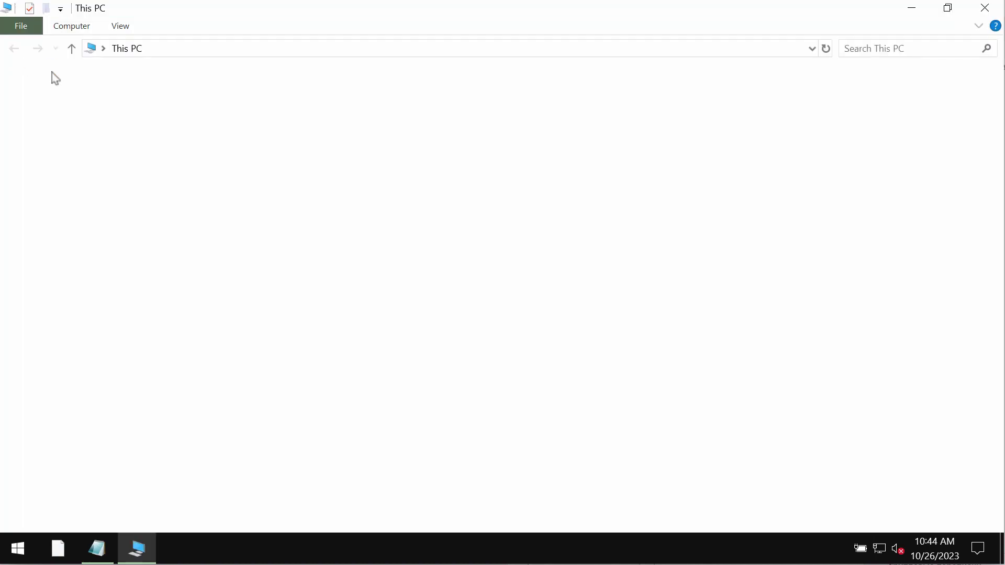
double_click(278, 204)
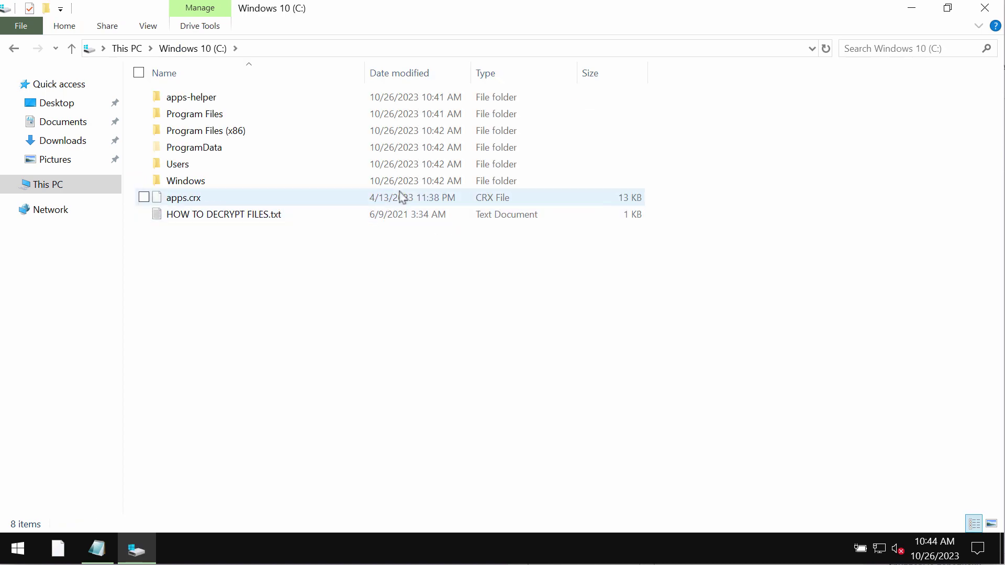
double_click(246, 132)
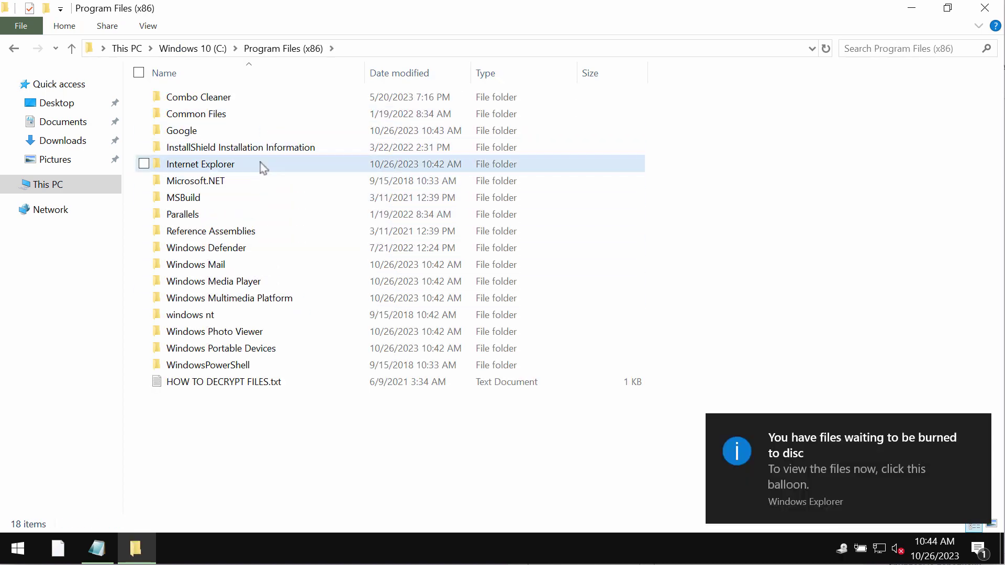
double_click(260, 164)
double_click(268, 265)
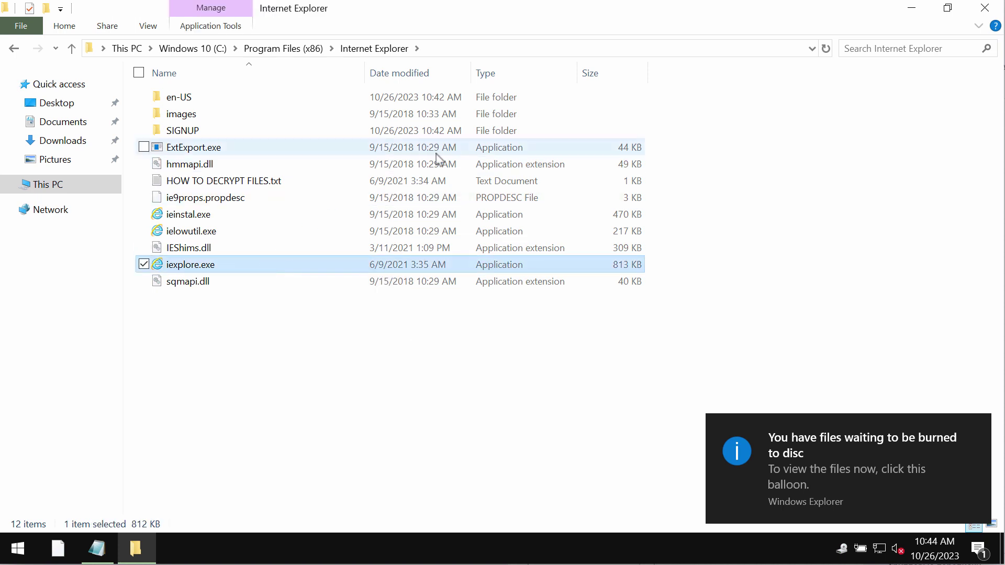
- Browse to combocleaner.com in Internet Explorer and maximize the browser window
text(cob)
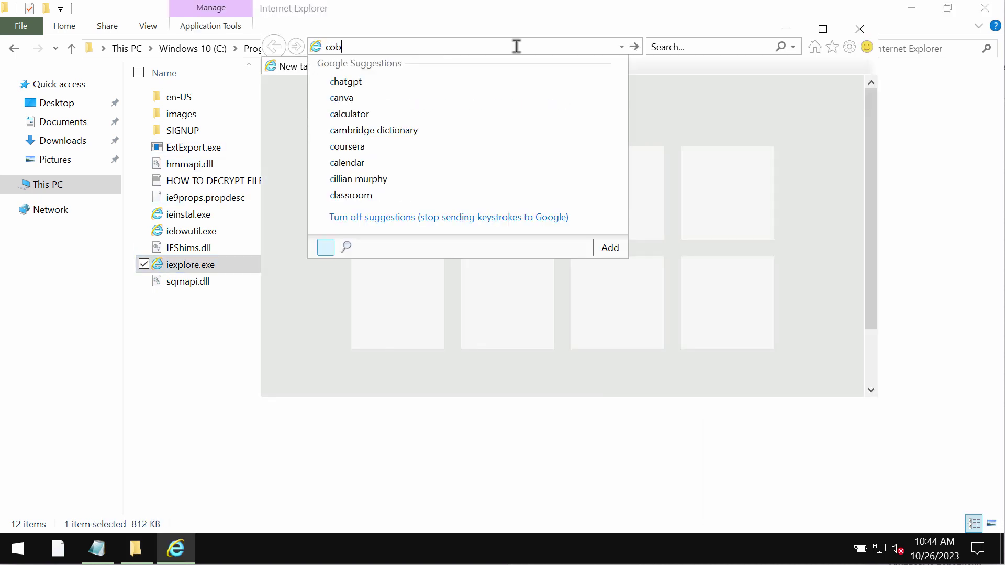
key(BackSpace)
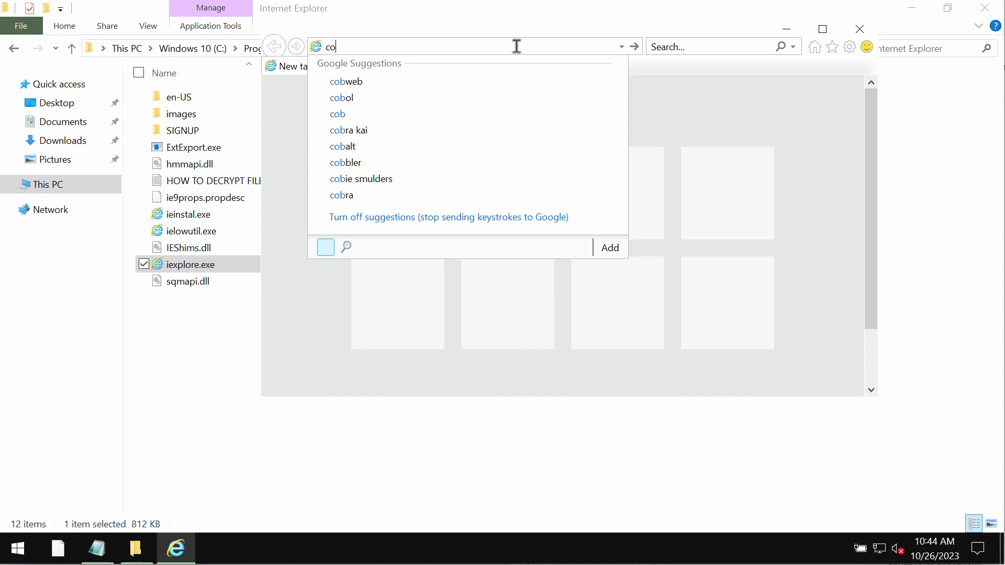
text(mbocleaner.com)
key(Return)
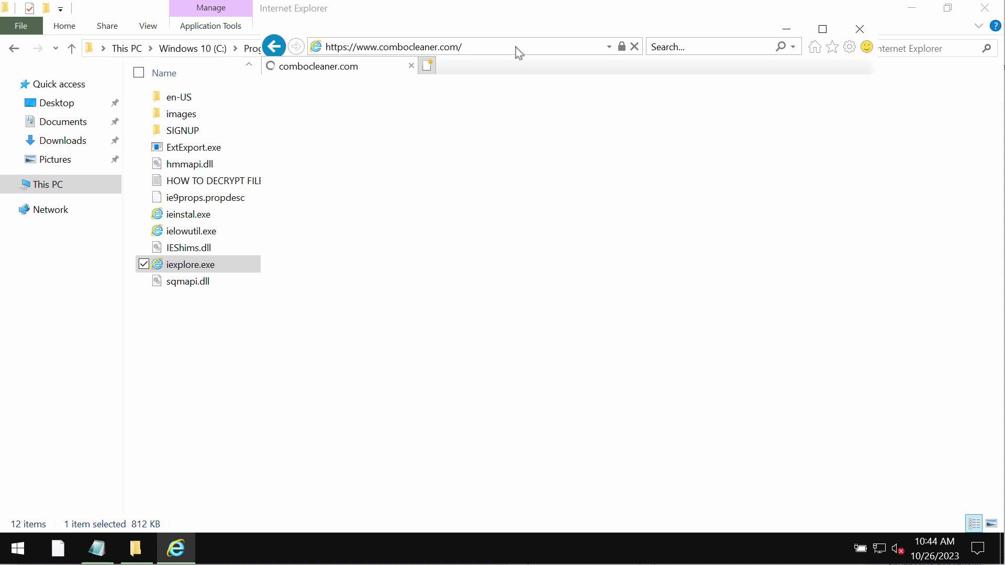
click(822, 29)
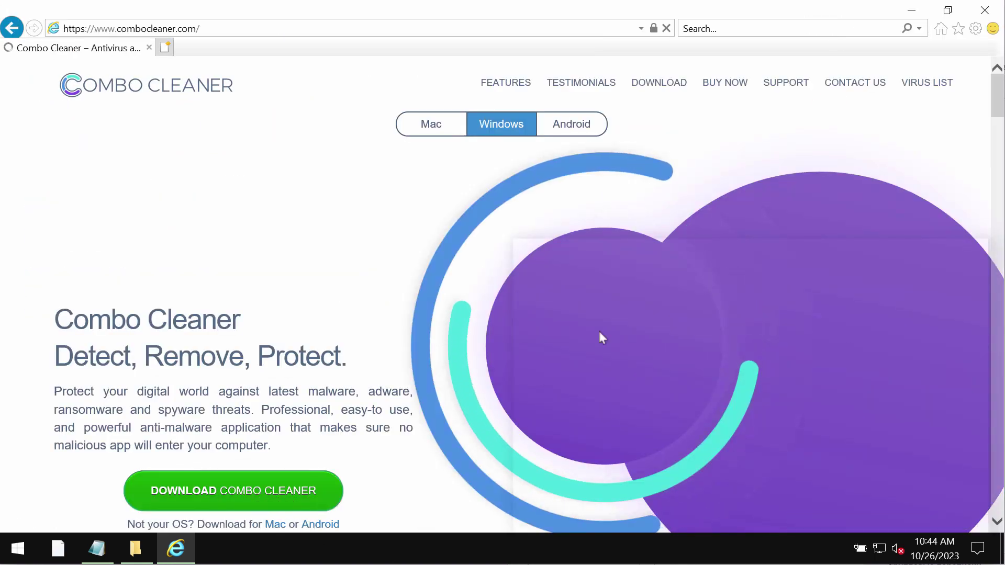
- Minimize the browser, close Explorer, and open C:\Program Files (x86)\Combo Cleaner from This PC
click(911, 10)
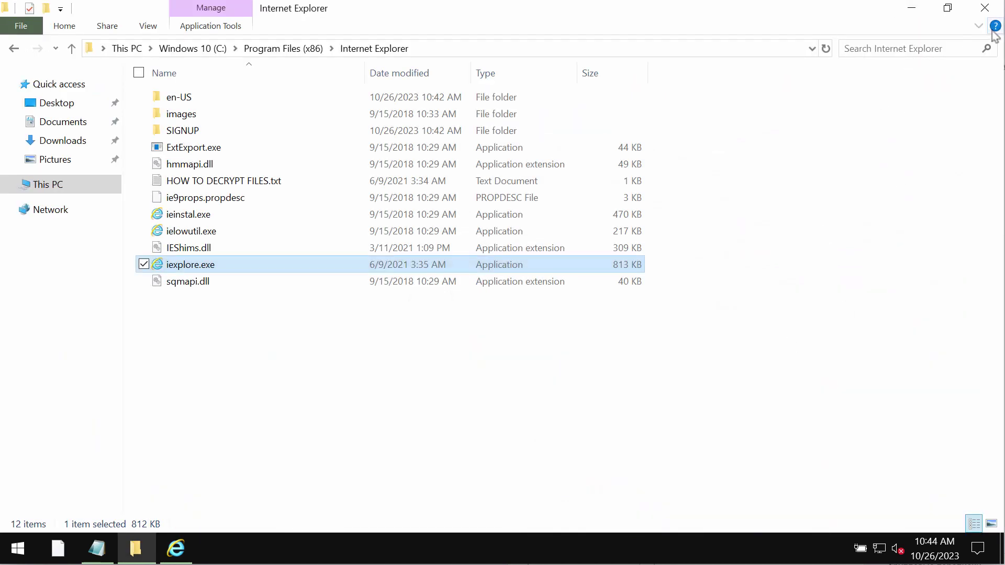
click(990, 7)
double_click(48, 32)
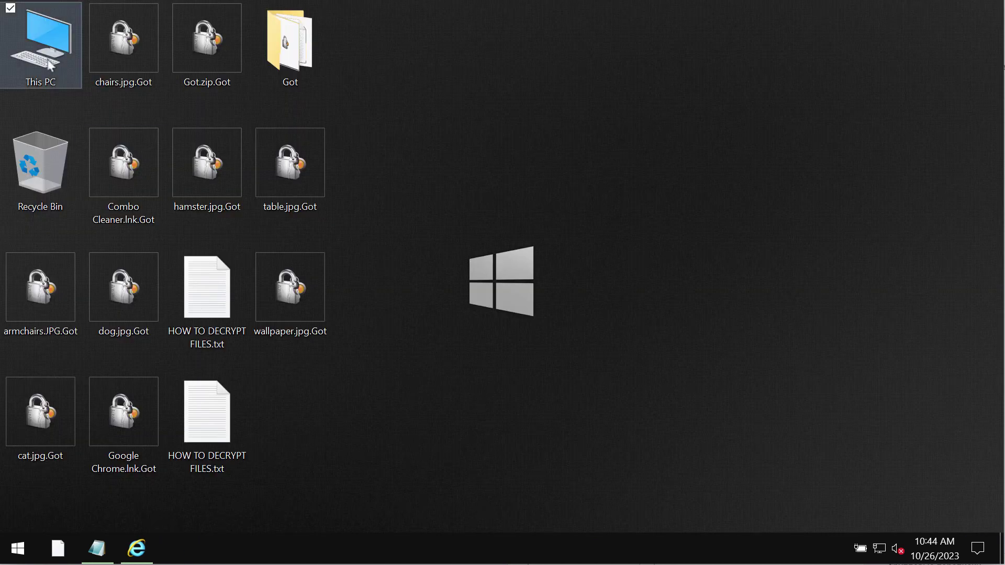
double_click(304, 226)
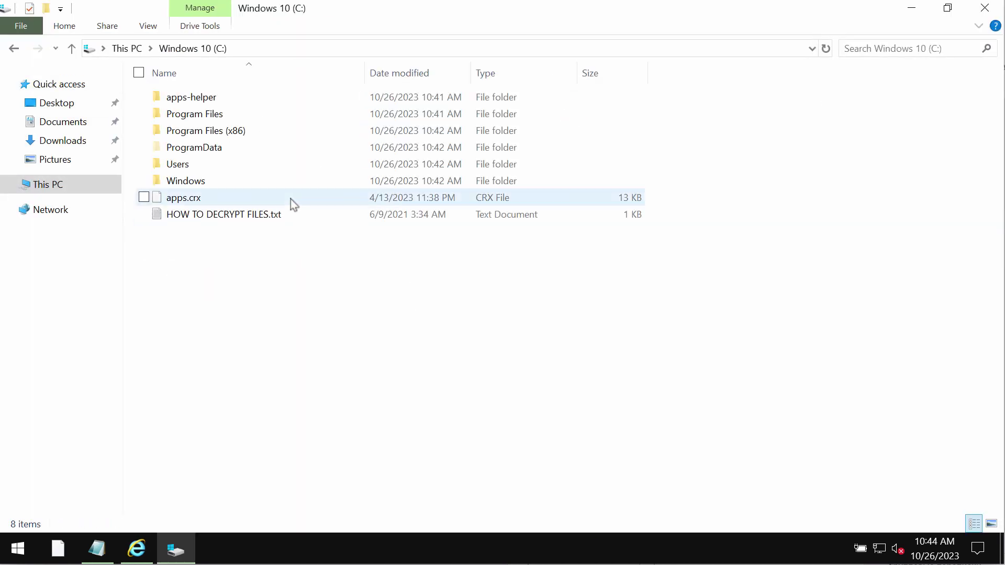
double_click(234, 131)
double_click(244, 98)
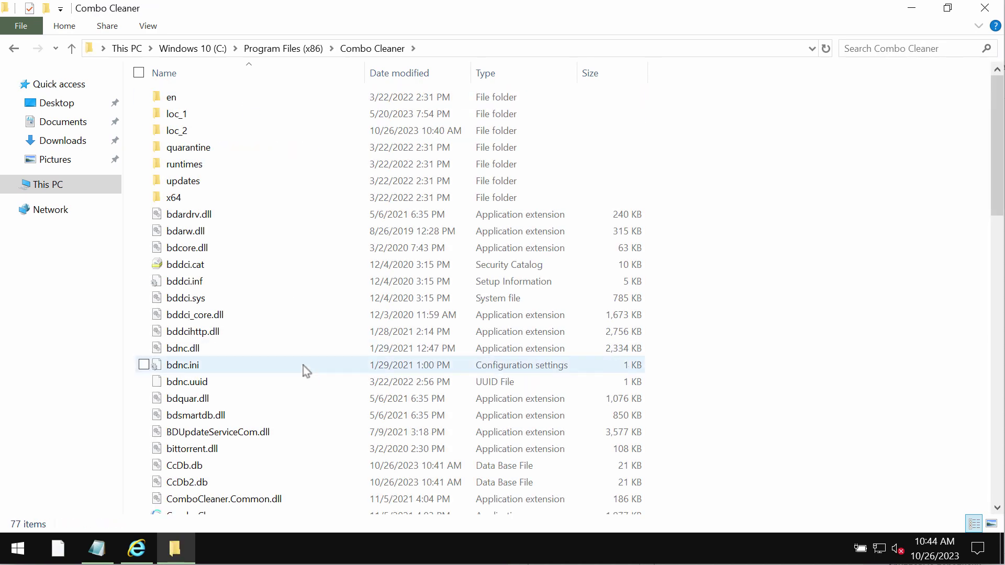
- Select ComboCleaner.exe, close the Combo Cleaner folder window, and select This PC
scroll(285, 387, down, 4)
click(272, 323)
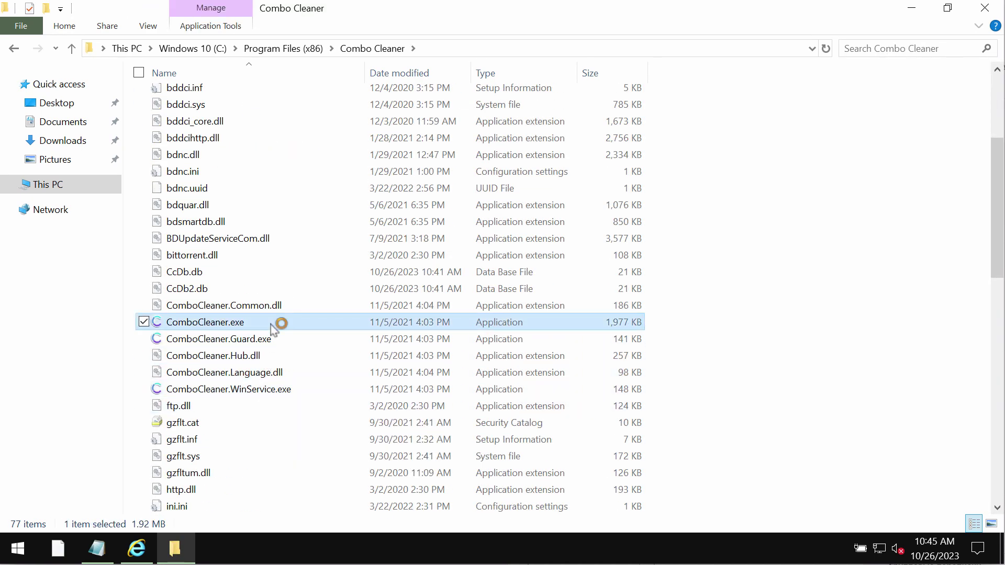
click(984, 7)
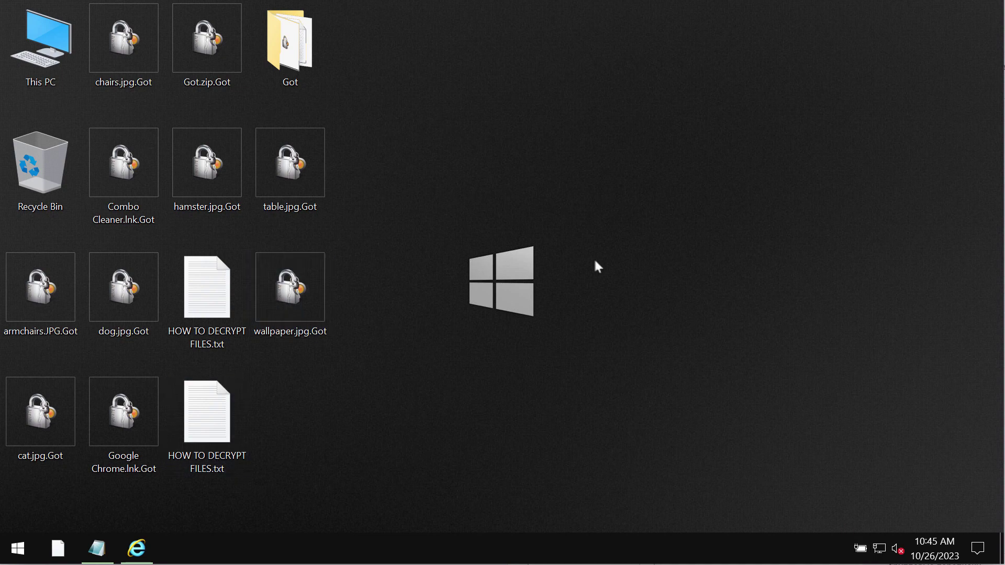
click(36, 48)
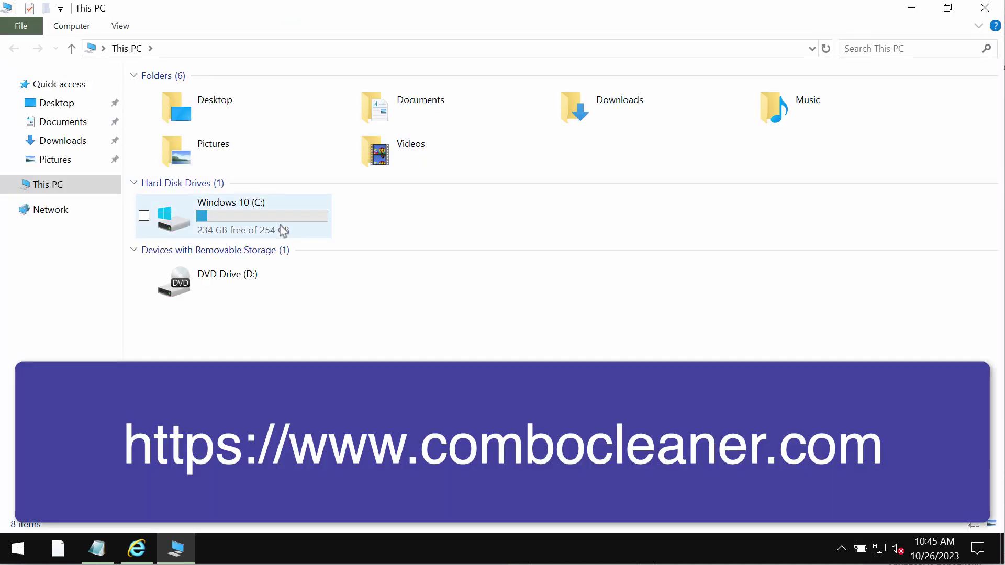
- Open Combo Cleaner and let its Dashboard load with disk, RAM, CPU and protection status
click(282, 230)
double_click(282, 231)
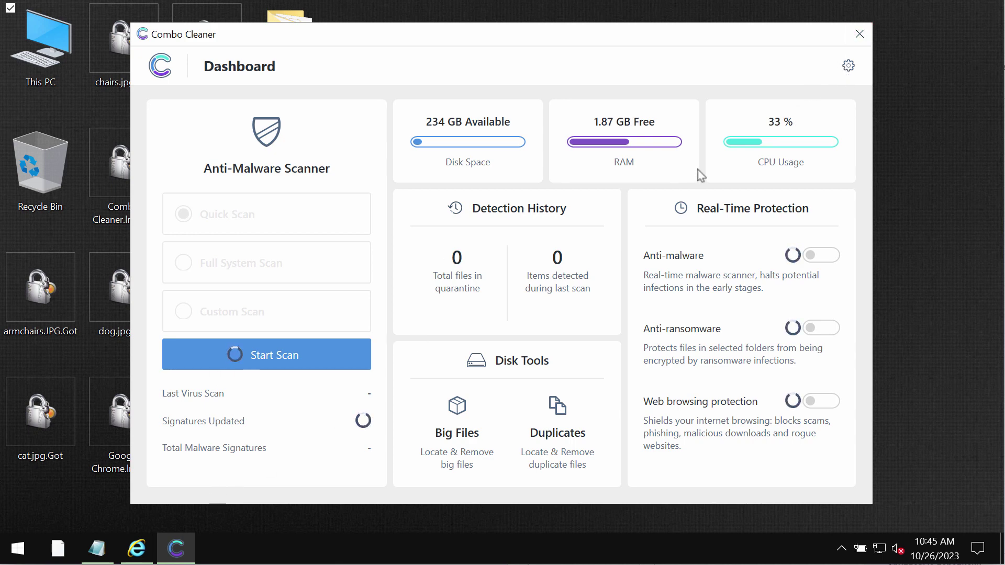
click(849, 66)
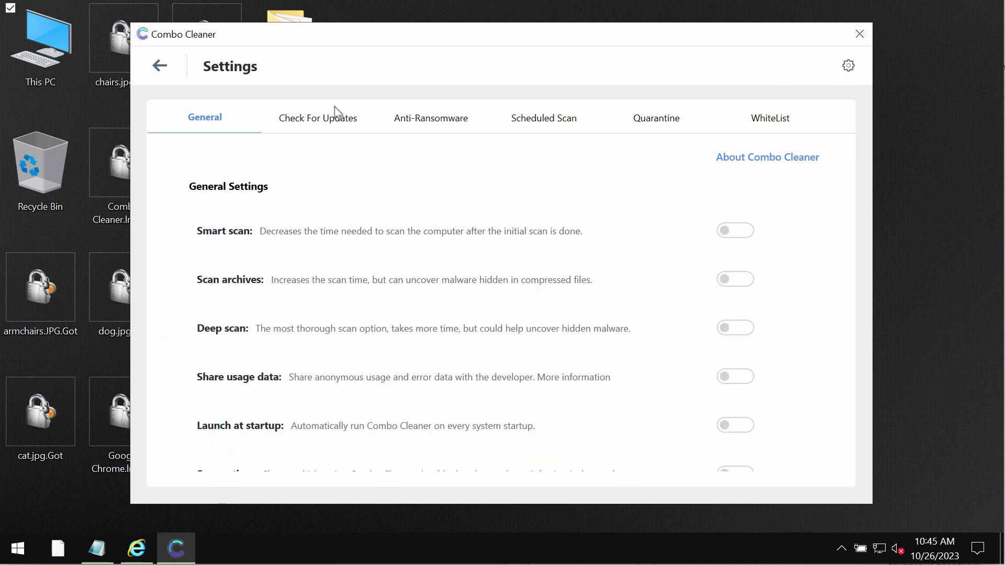
click(160, 66)
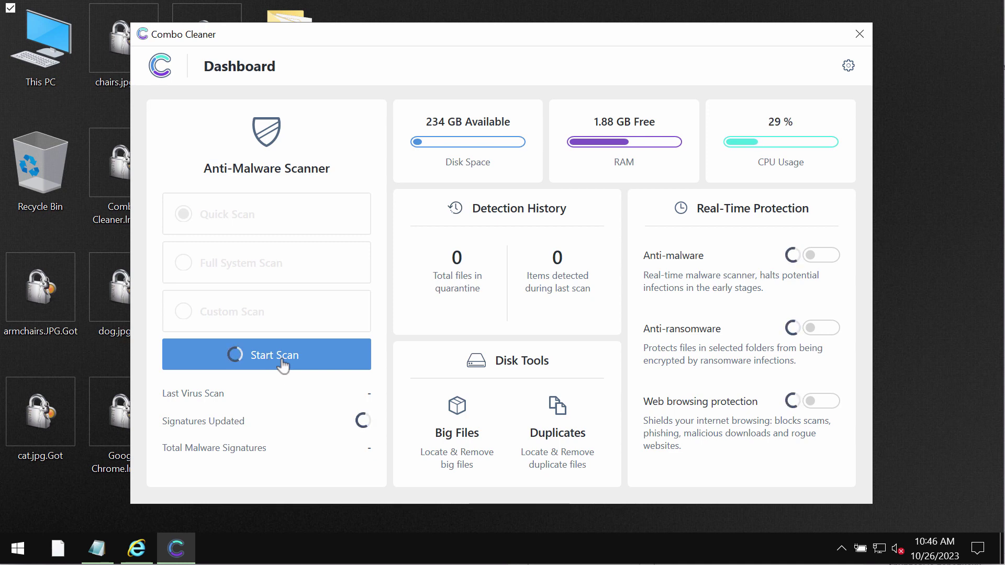
click(299, 360)
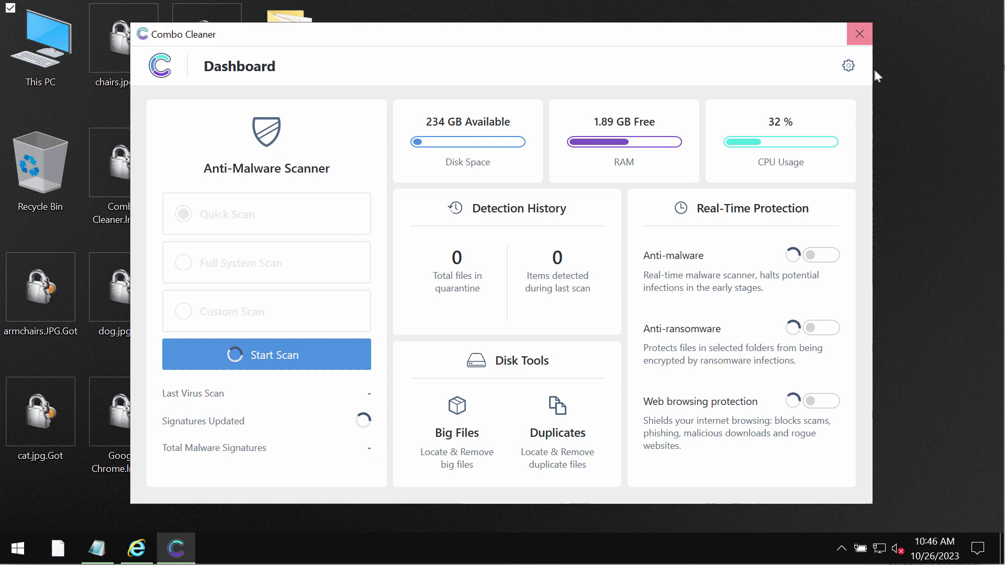
- Review the Combo Cleaner settings twice, returning to the Dashboard each time
click(845, 68)
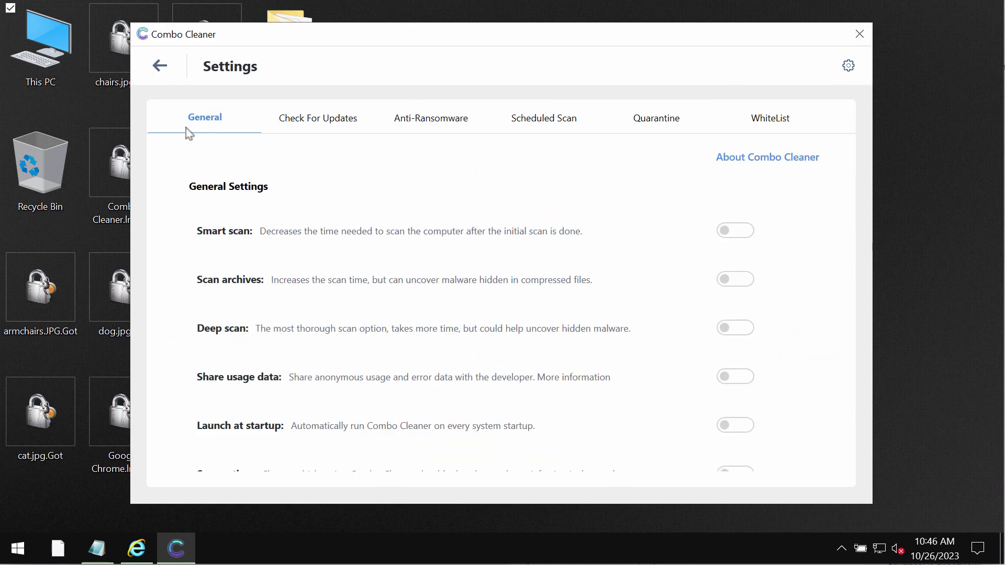
click(159, 66)
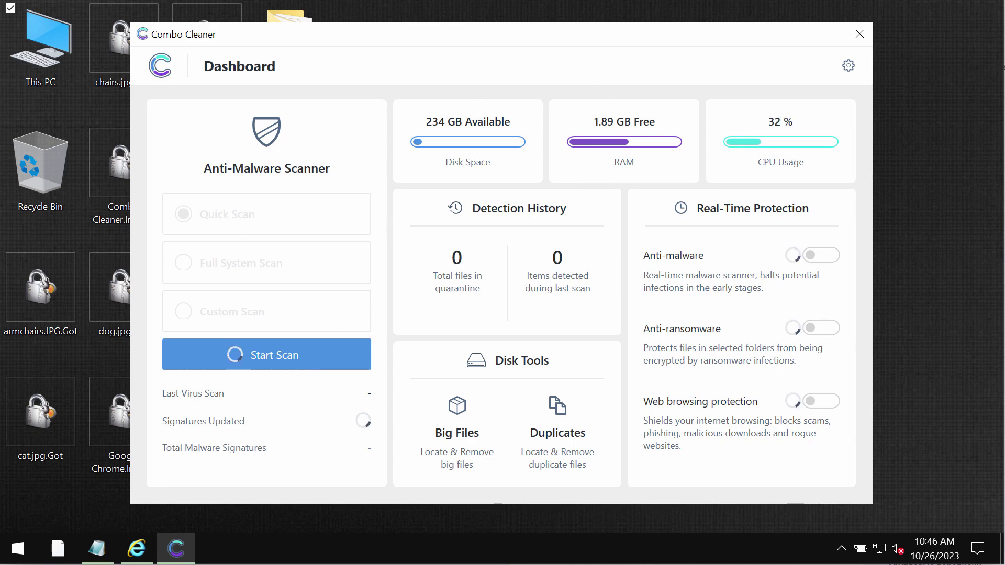
click(847, 66)
click(164, 68)
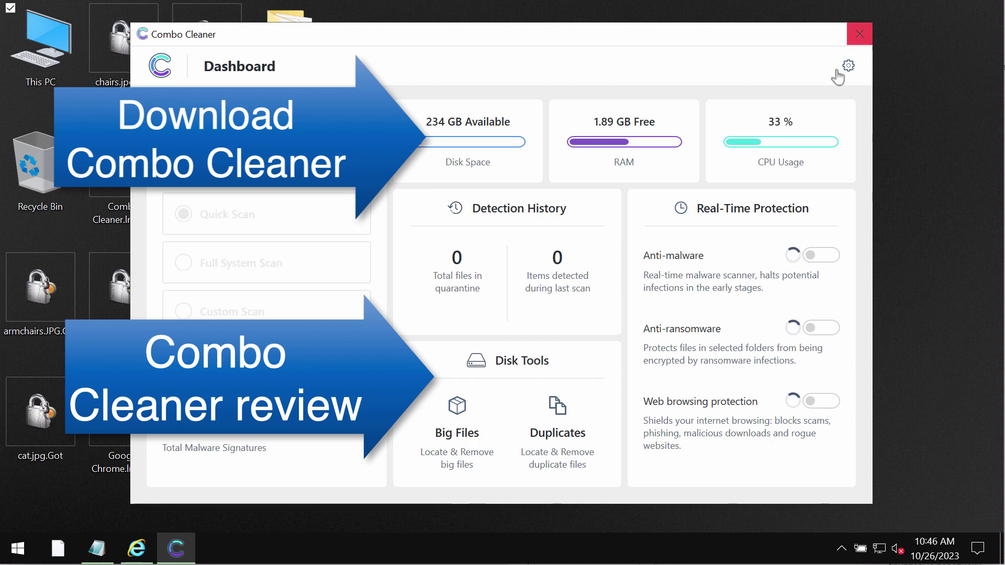
- Close Combo Cleaner and reopen HOW TO DECRYPT FILES.txt in Notepad, moving its window up
click(860, 35)
double_click(207, 287)
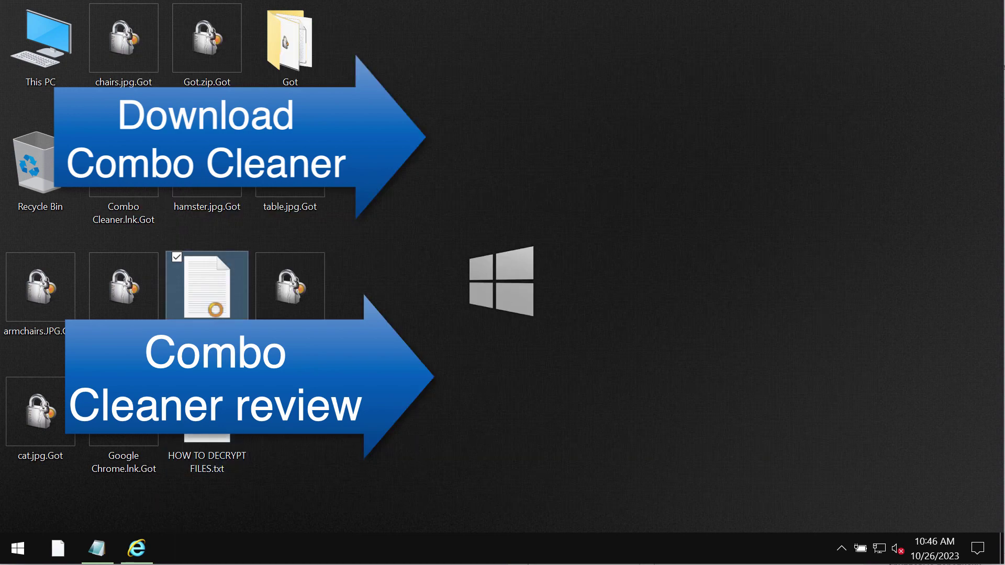
drag(671, 271, 636, 133)
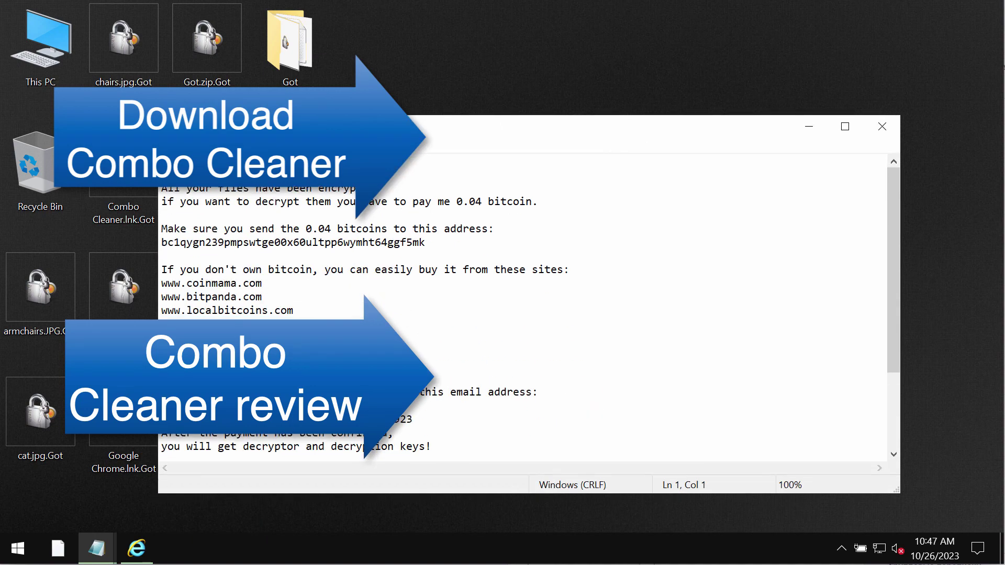